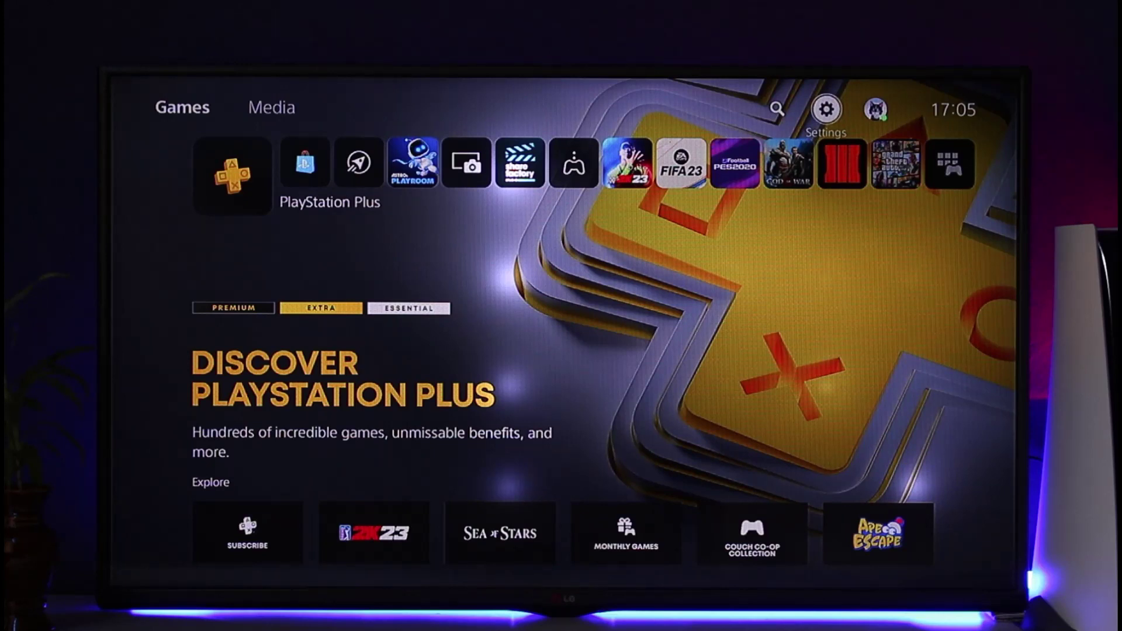
# - Go to Settings > Network and start Set Up Internet Connection
pyautogui.press('Return')
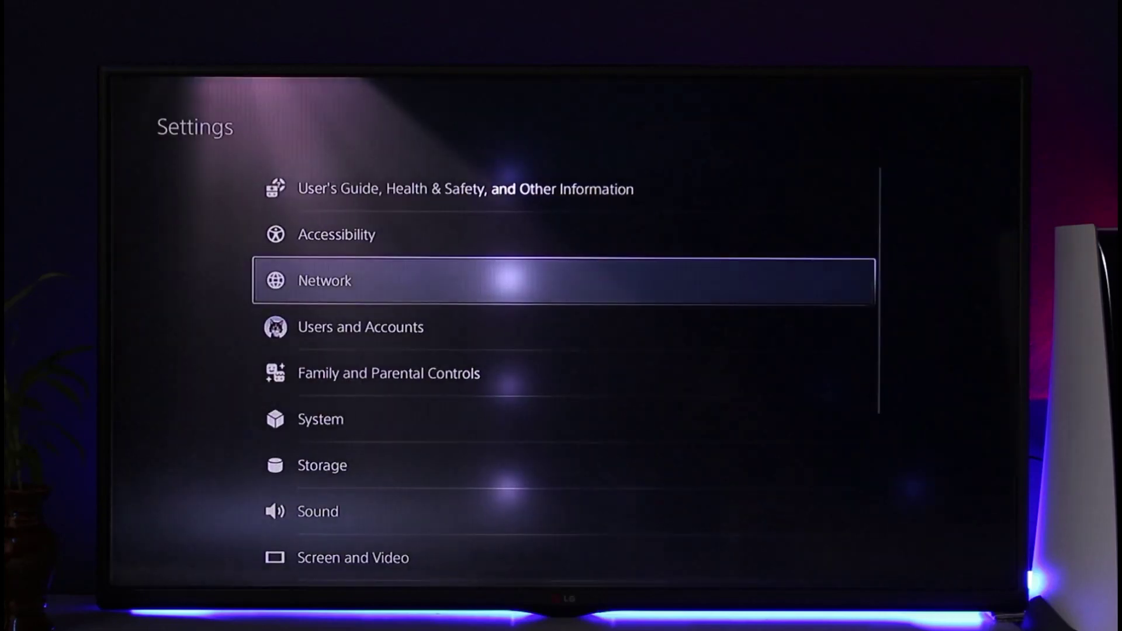
pyautogui.press('Return')
pyautogui.press('Down')
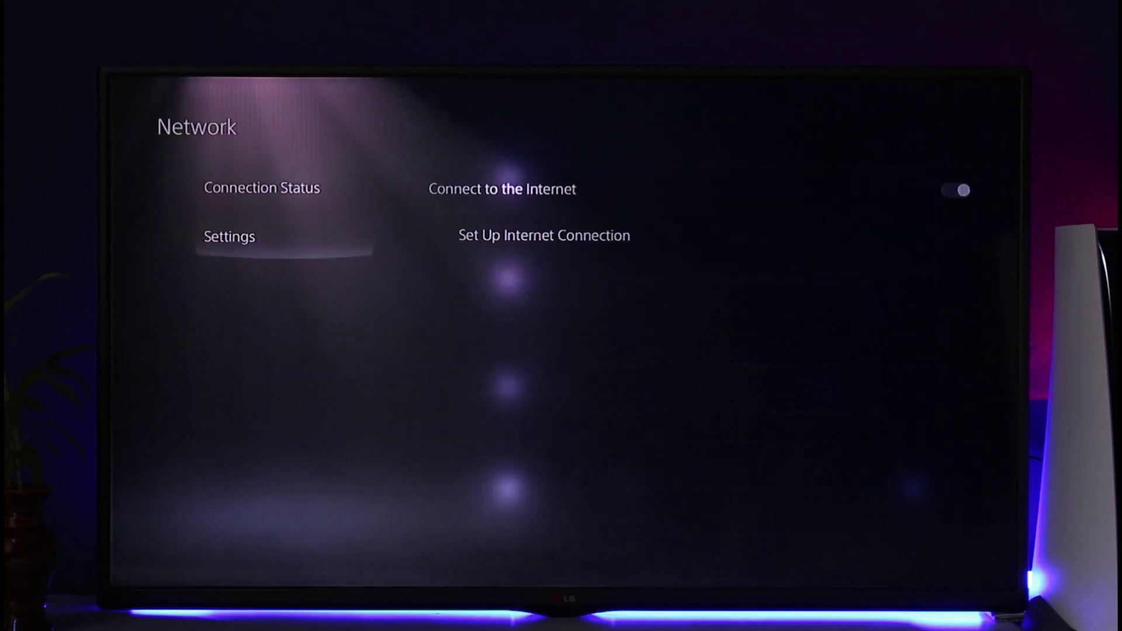
pyautogui.press('Right')
pyautogui.press('Down')
pyautogui.press('Return')
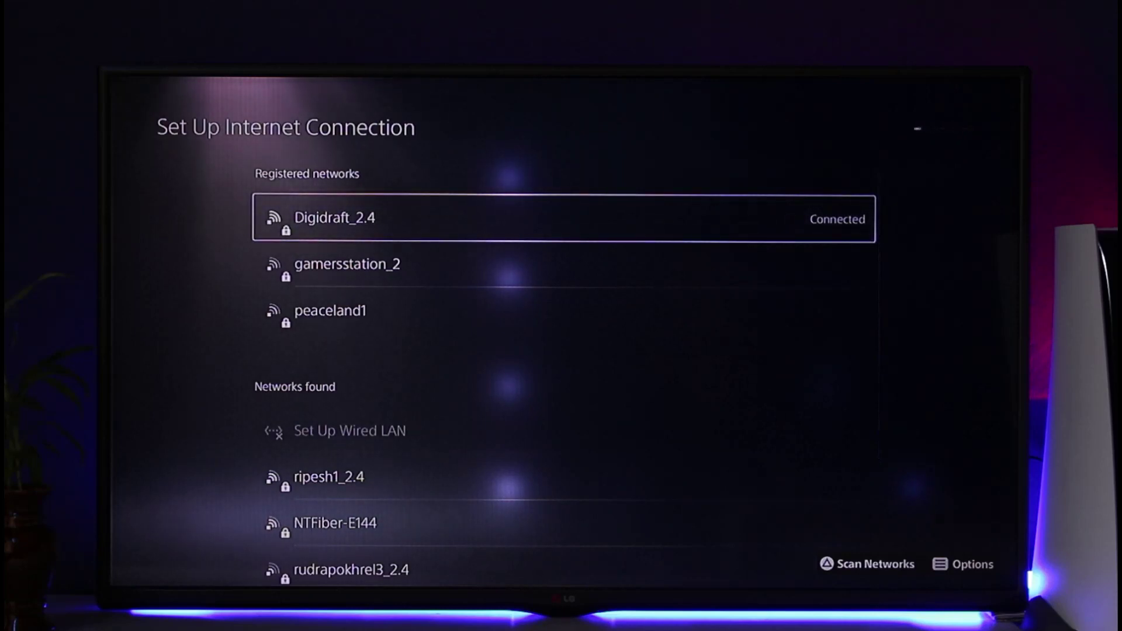
# - Browse up and down the list of found Wi-Fi networks
pyautogui.press('Down')
pyautogui.press('Down')
pyautogui.press('Down')
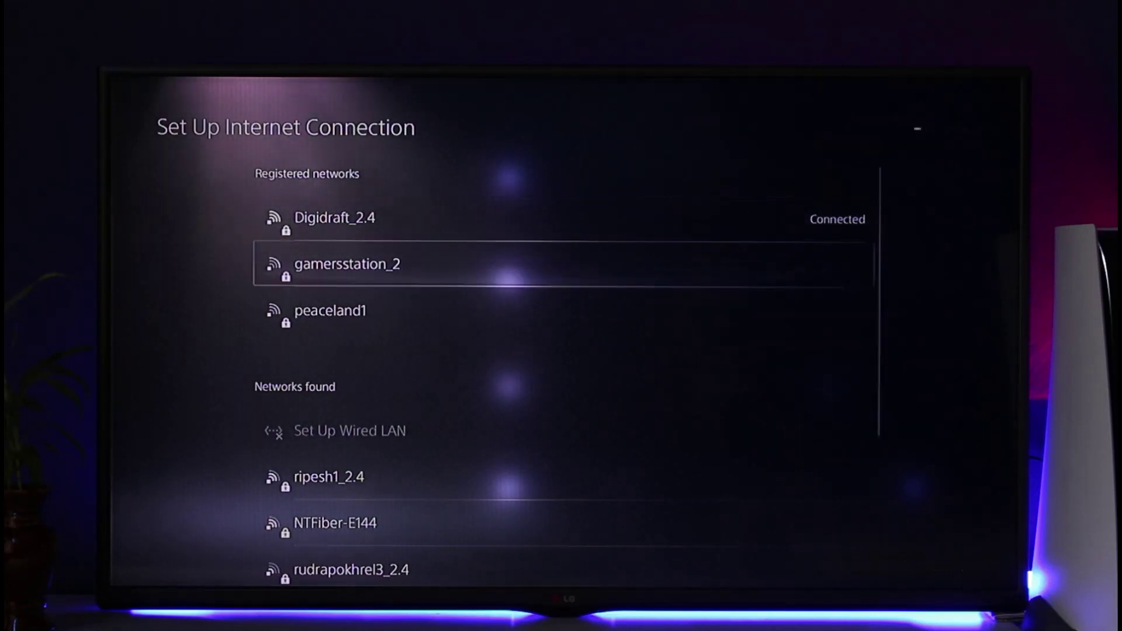
pyautogui.press('Up')
pyautogui.press('Up')
pyautogui.press('Up')
pyautogui.press('Down')
pyautogui.press('Down')
pyautogui.press('Down')
pyautogui.press('Down')
pyautogui.press('Down')
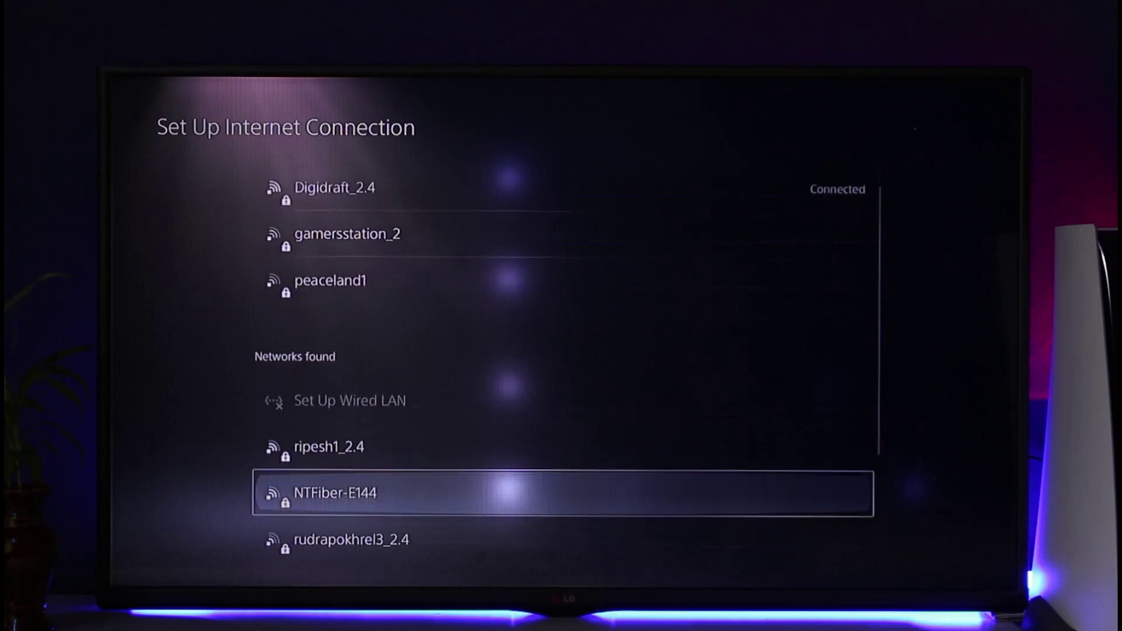
pyautogui.press('Down')
pyautogui.press('Down')
pyautogui.press('Up')
pyautogui.press('Up')
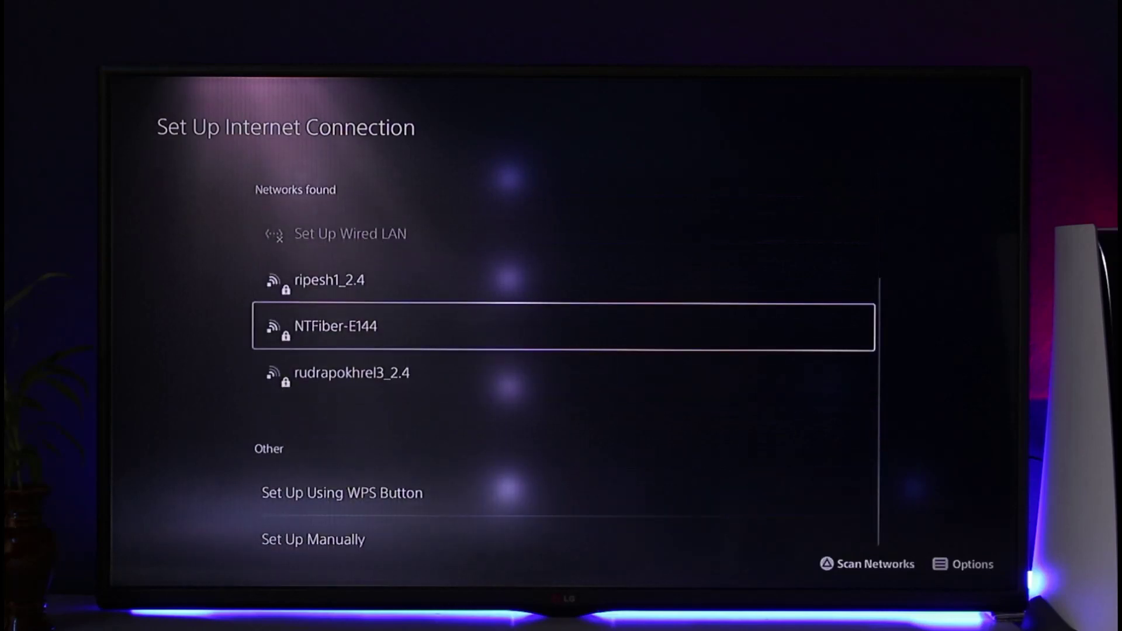
# - Change Wi-Fi Frequency Bands from Automatic to 5 GHz, accepting disconnection from Digidraft_2.4
pyautogui.press('F1')
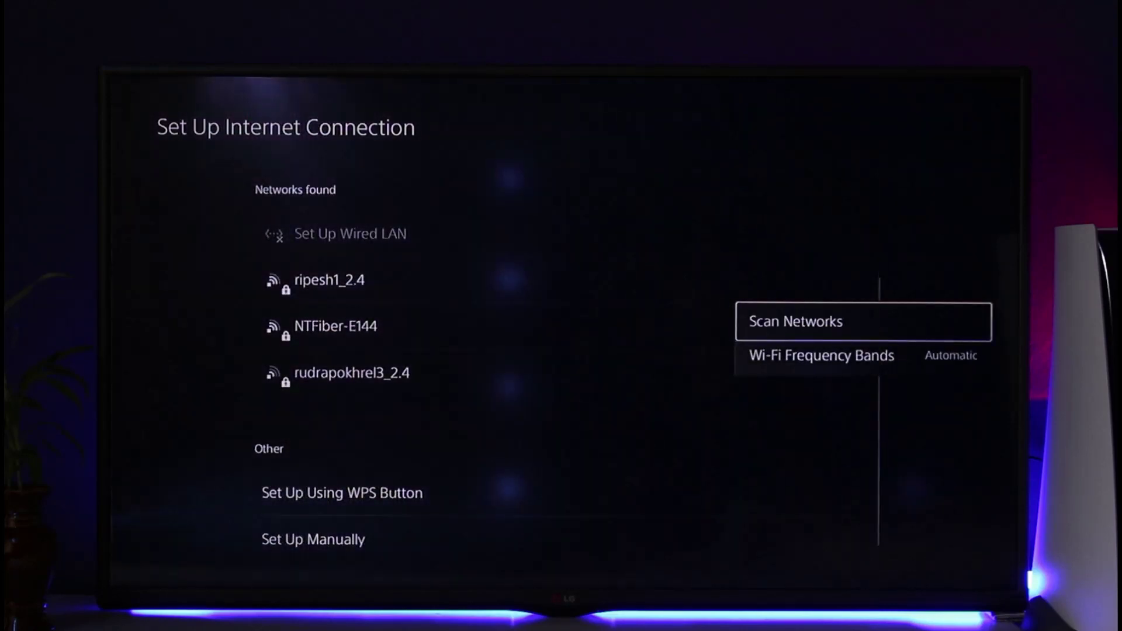
pyautogui.press('Down')
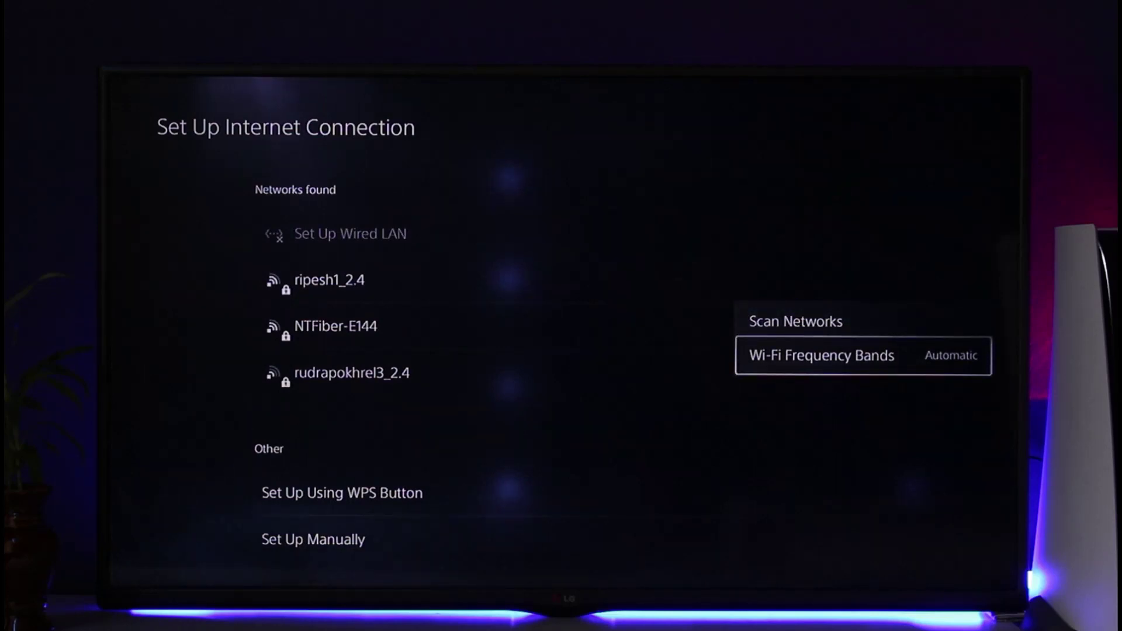
pyautogui.press('Return')
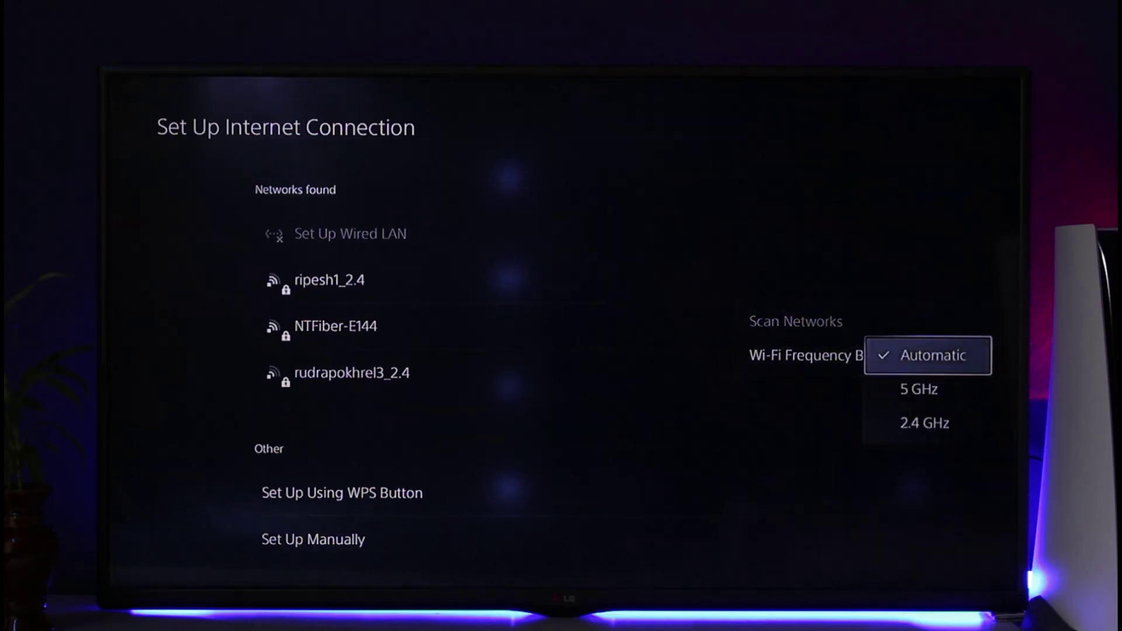
pyautogui.press('Down')
pyautogui.press('Return')
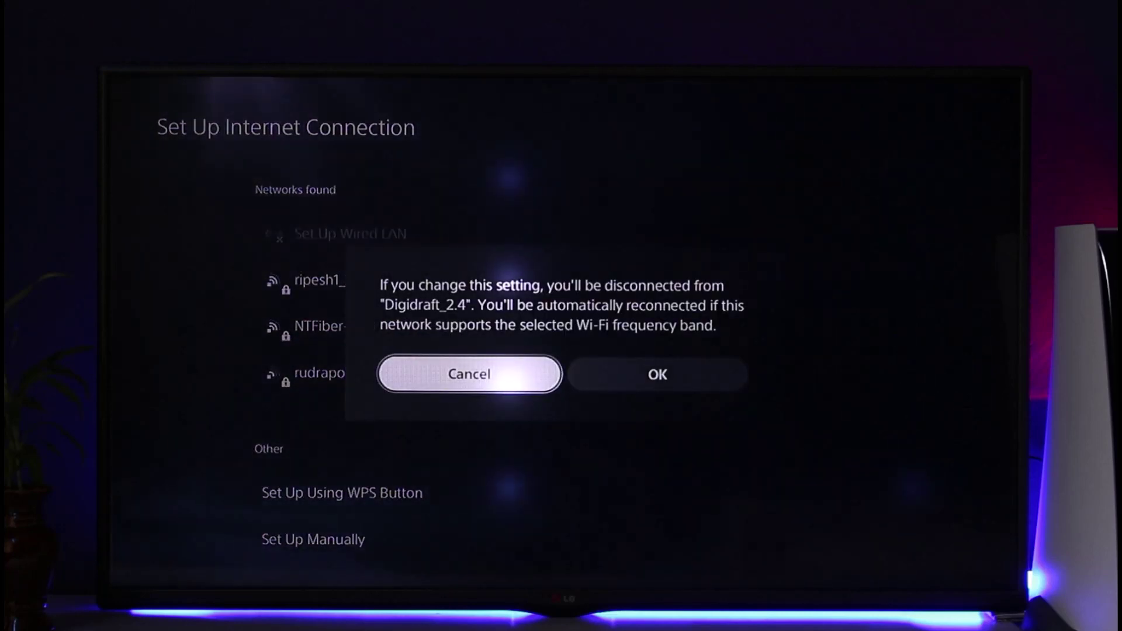
pyautogui.press('Right')
pyautogui.press('Return')
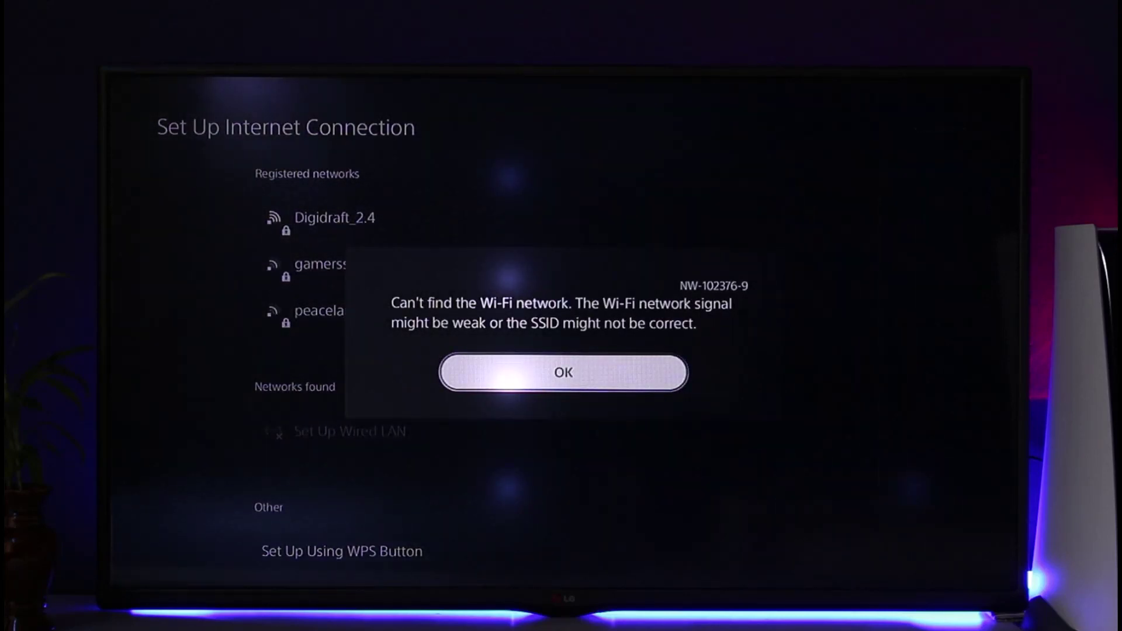
# - Dismiss the can't-find-network error and browse back to Digidraft_2.4 in the list
pyautogui.press('Return')
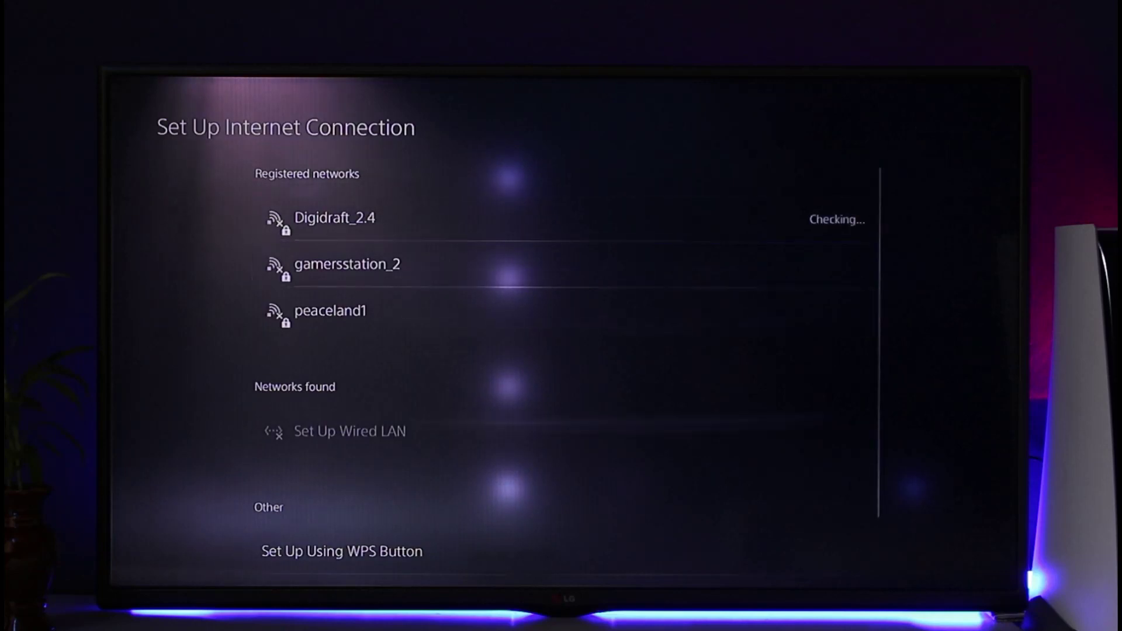
pyautogui.press('Down')
pyautogui.press('Down')
pyautogui.press('Down')
pyautogui.press('Up')
pyautogui.press('Up')
pyautogui.press('Up')
pyautogui.press('Up')
# - Set Digidraft_2.4's Wi-Fi Frequency Bands back to Automatic, then back out to home
pyautogui.press('Return')
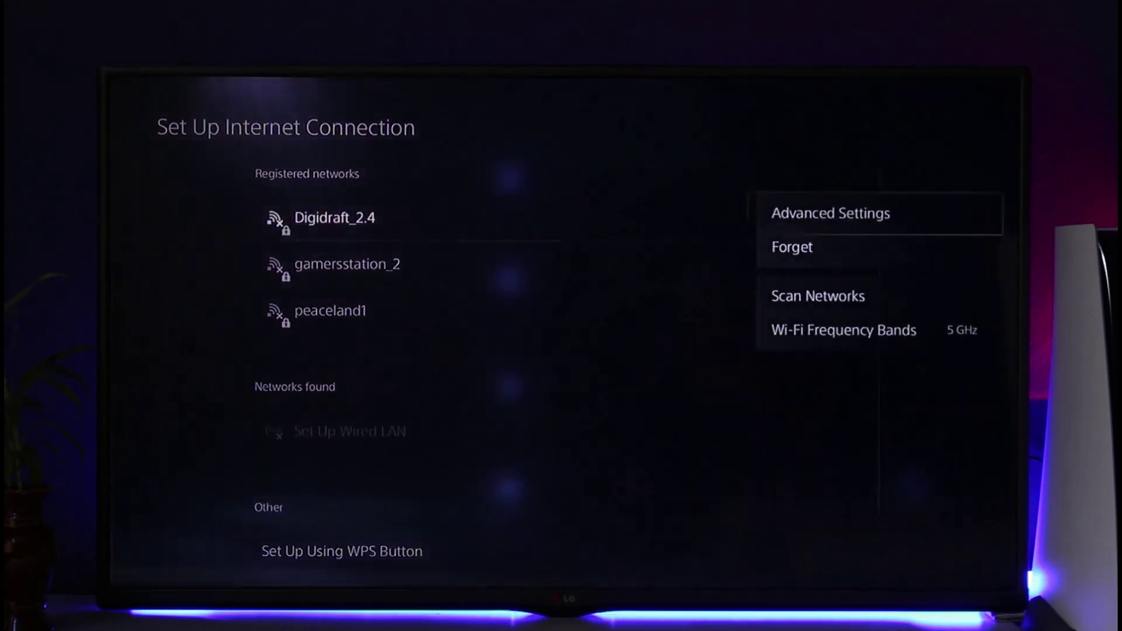
pyautogui.press('Down')
pyautogui.press('Down')
pyautogui.press('Down')
pyautogui.press('Return')
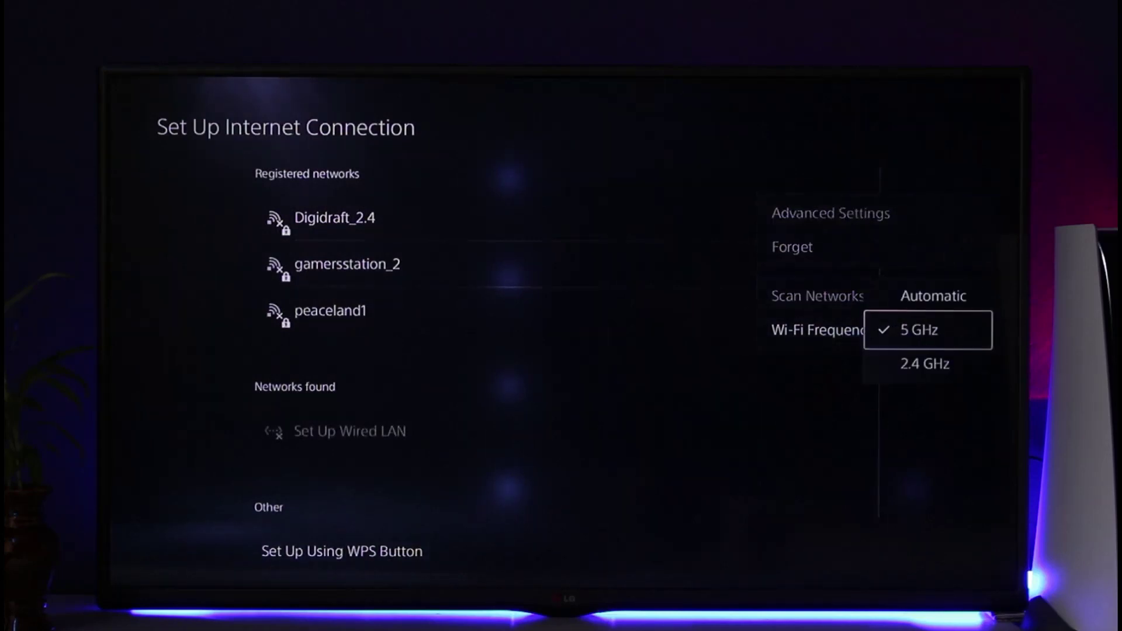
pyautogui.press('Up')
pyautogui.press('Return')
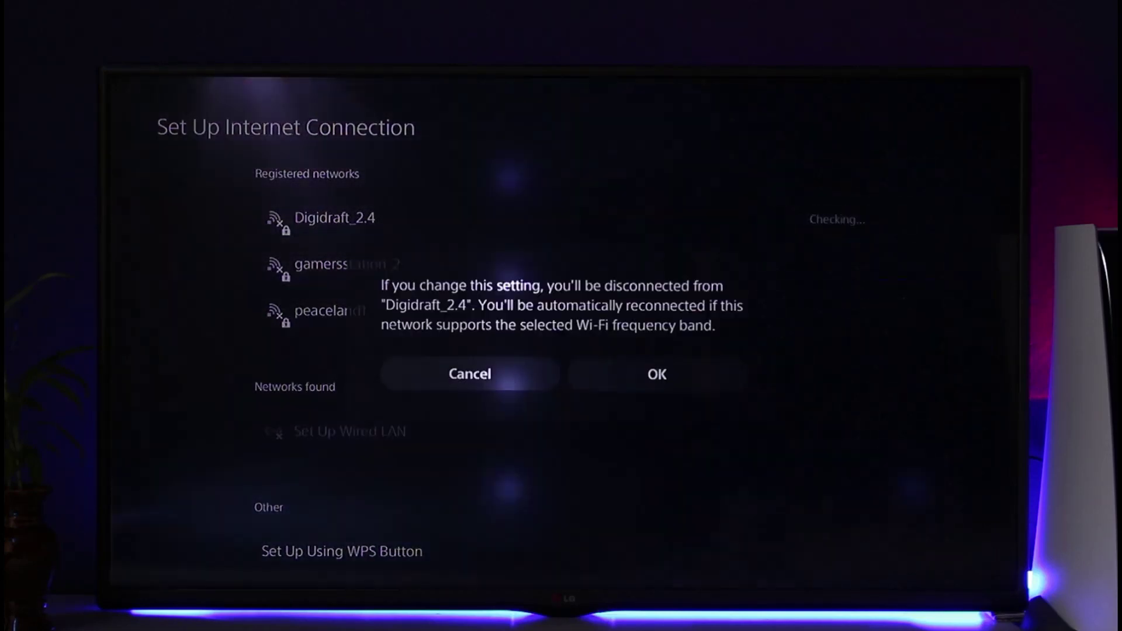
pyautogui.press('Right')
pyautogui.press('Return')
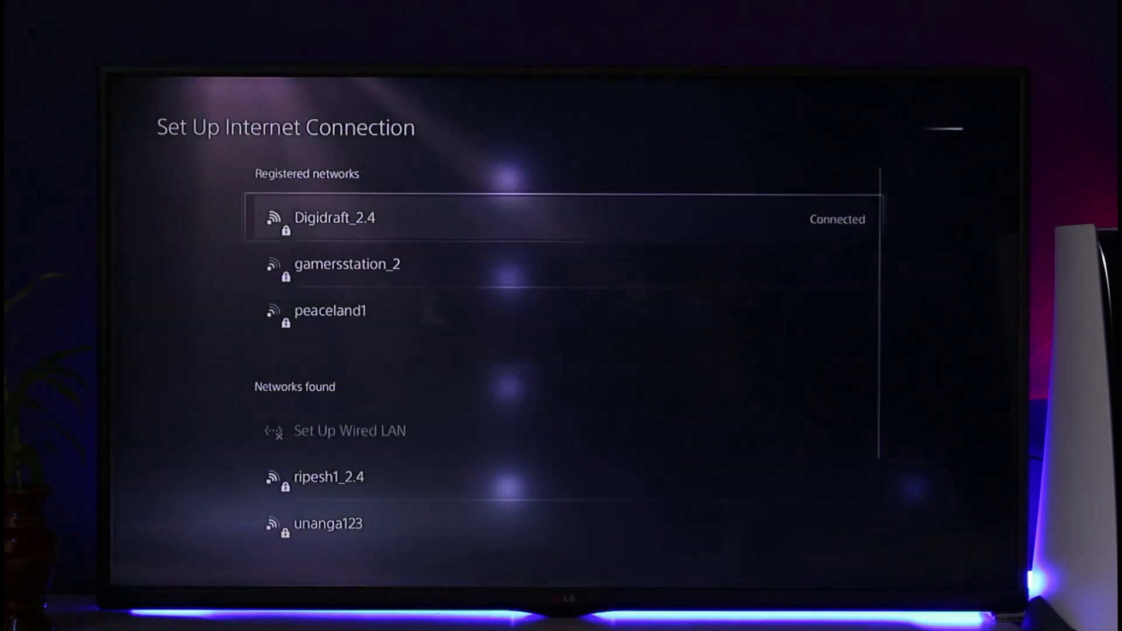
pyautogui.press('Escape')
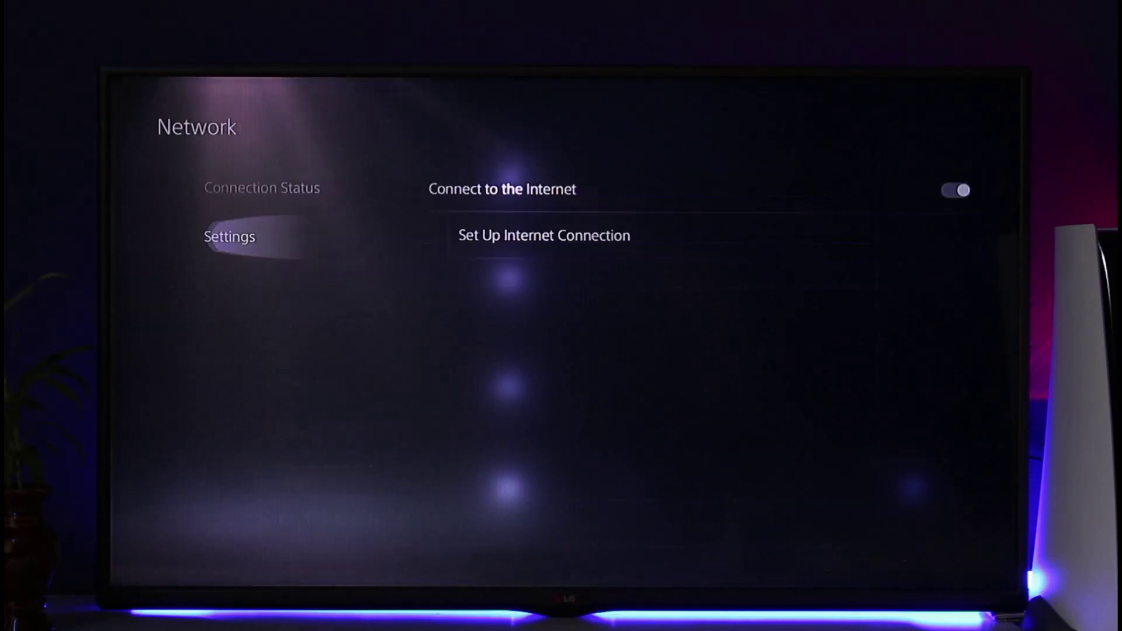
pyautogui.press('Escape')
pyautogui.press('Escape')
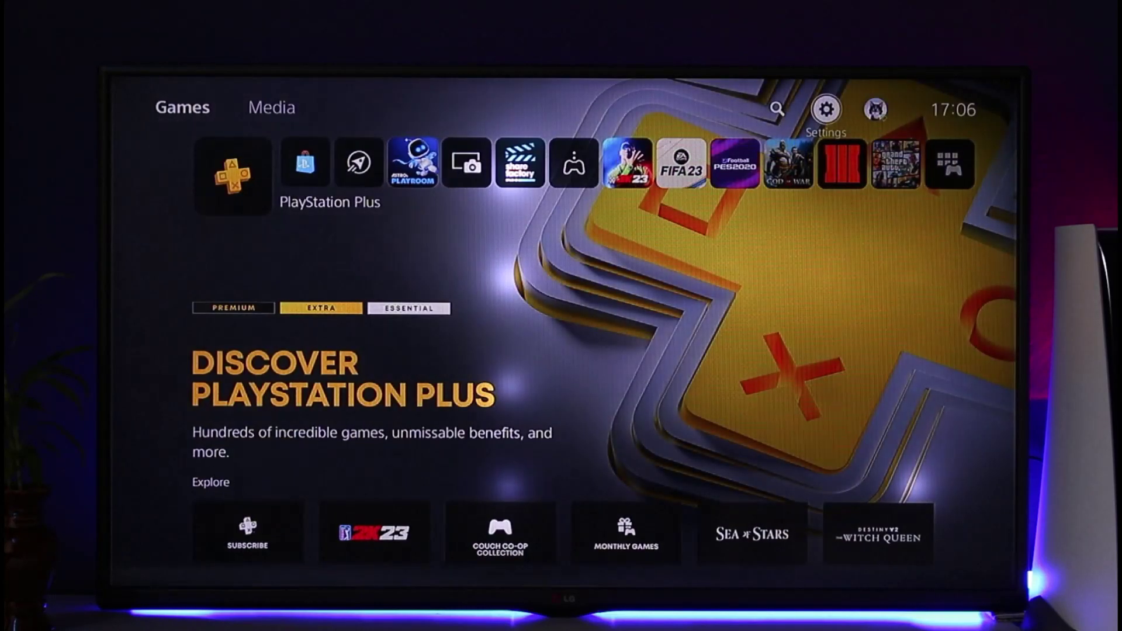